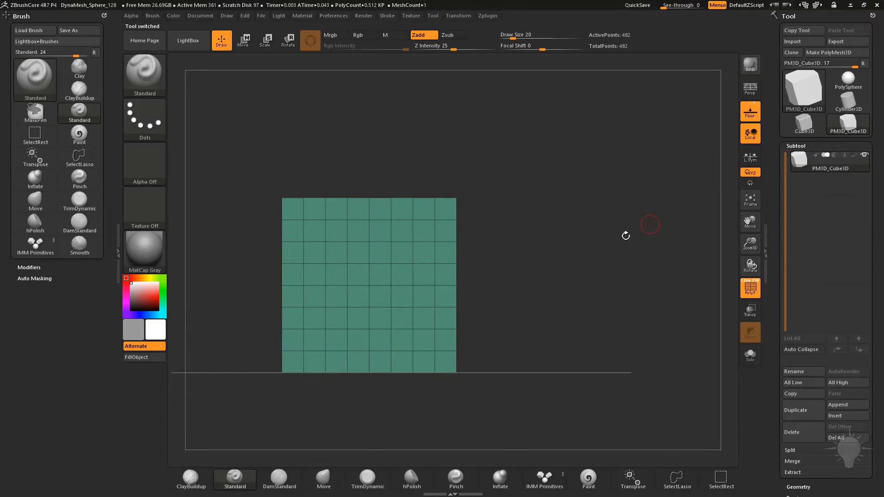
Step: Convert the cube to a DynaMesh at resolution 128 with Blur set to 0
left_click_drag(513, 239, 519, 238, "alt")
left_click_drag(769, 311, 778, 174)
left_click(796, 174)
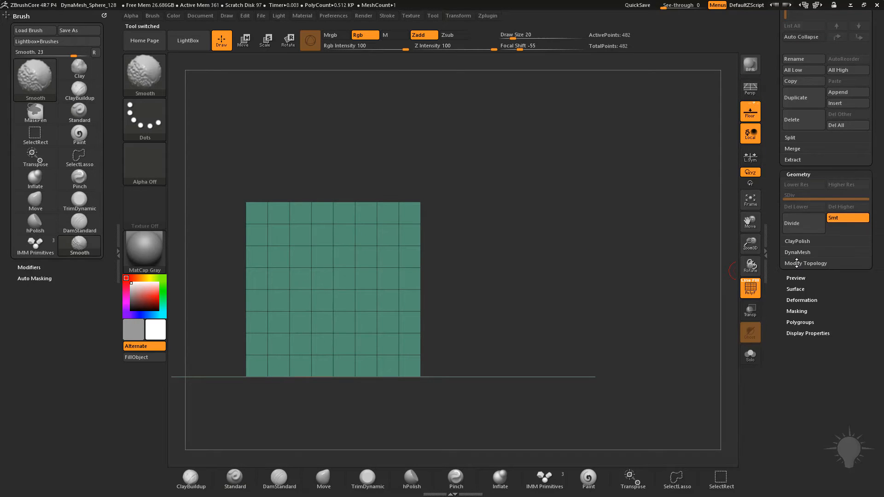
left_click(797, 252)
left_click(806, 319)
left_click_drag(836, 273, 829, 272)
left_click(803, 268)
Step: Pull the cube's upper corner outward into a long thin arm using the Move brush at draw size 108
left_click_drag(527, 199, 564, 284, "alt")
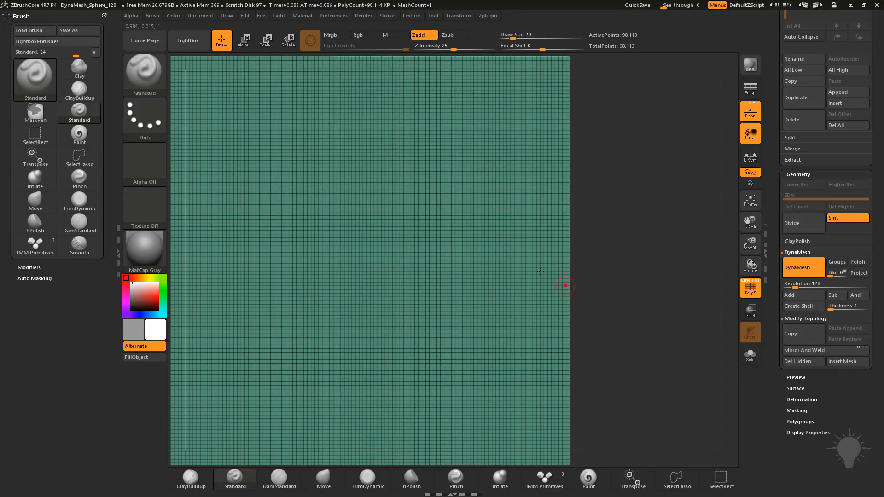
mouse_move(619, 189)
left_mouse_down("alt")
mouse_move(618, 153)
mouse_move(606, 200)
mouse_move(613, 217)
mouse_move(623, 170)
mouse_move(616, 177)
left_mouse_up("alt")
key("s")
mouse_move(522, 226)
left_mouse_down()
mouse_move(536, 221)
mouse_move(634, 88)
mouse_move(592, 194)
left_mouse_up()
key("b")
key("m")
key("v")
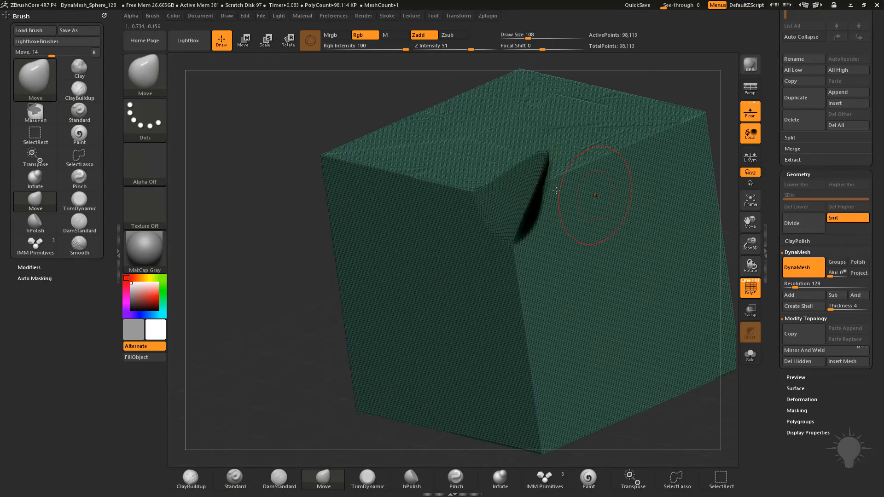
mouse_move(523, 164)
left_mouse_down()
mouse_move(400, 217)
mouse_move(391, 138)
left_mouse_up()
mouse_move(259, 166)
left_mouse_down()
mouse_move(713, 215)
mouse_move(591, 230)
left_mouse_up()
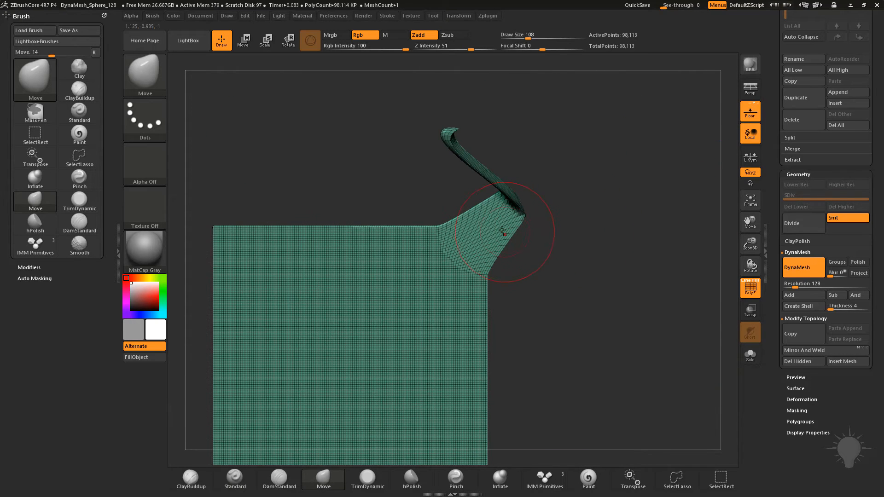
Step: Inflate the thin end of the stretched corner and remesh the model with DynaMesh
left_click(498, 478)
left_click_drag(463, 149, 520, 205)
left_click_drag(580, 214, 619, 261, "ctrl")
left_click_drag(623, 185, 579, 214, "alt")
key("2")
key("s")
left_click_drag(581, 213, 614, 212, "alt")
left_click_drag(585, 340, 652, 247, "alt")
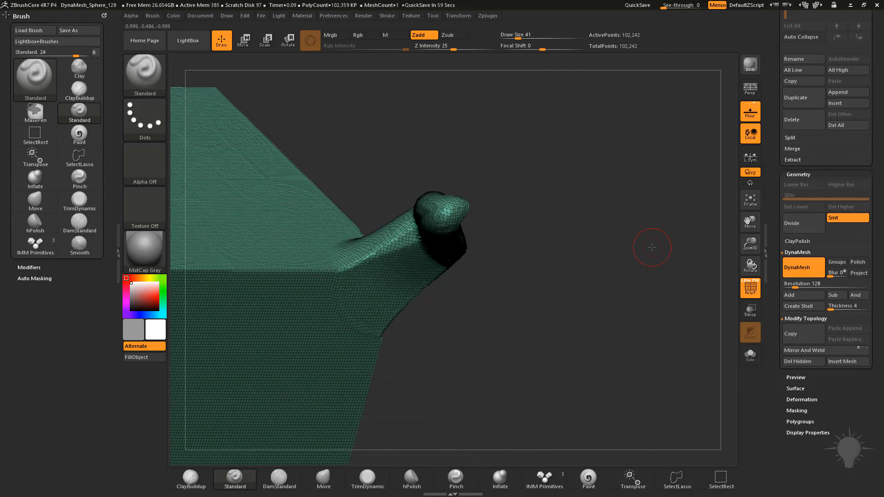
Step: Examine the remeshed arm's polygon distribution from several sides
left_click_drag(578, 196, 529, 276)
mouse_move(414, 221)
left_mouse_down("alt")
mouse_move(409, 327)
mouse_move(554, 144)
mouse_move(624, 296)
mouse_move(620, 324)
mouse_move(649, 216)
mouse_move(643, 174)
mouse_move(654, 281)
mouse_move(596, 231)
mouse_move(563, 231)
mouse_move(605, 231)
left_mouse_up("alt")
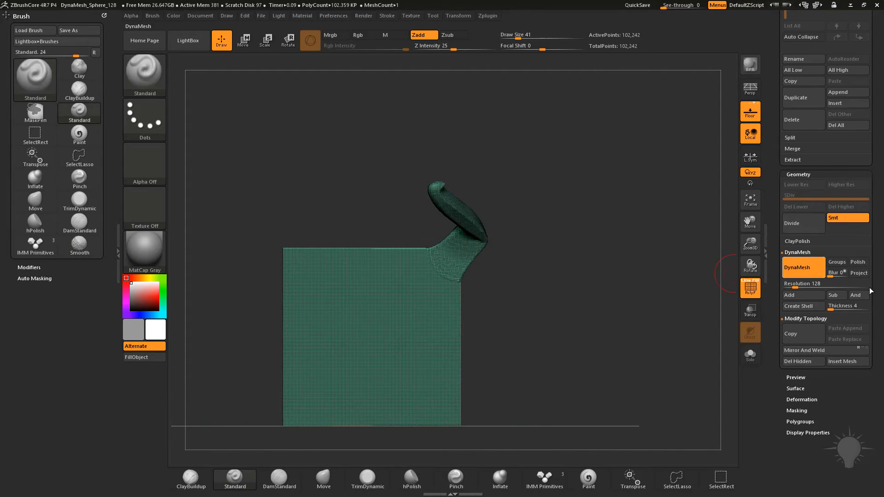
right_click_drag(608, 186, 631, 296, "alt")
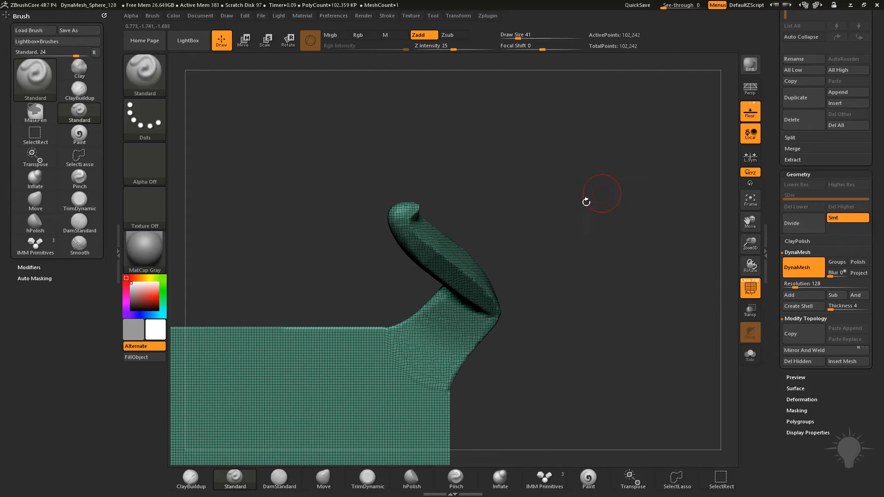
mouse_move(572, 202)
left_mouse_down()
mouse_move(575, 220)
mouse_move(670, 230)
left_mouse_up()
left_click_drag(523, 214, 434, 201)
mouse_move(473, 245)
left_mouse_down()
mouse_move(492, 239)
mouse_move(479, 233)
left_mouse_up()
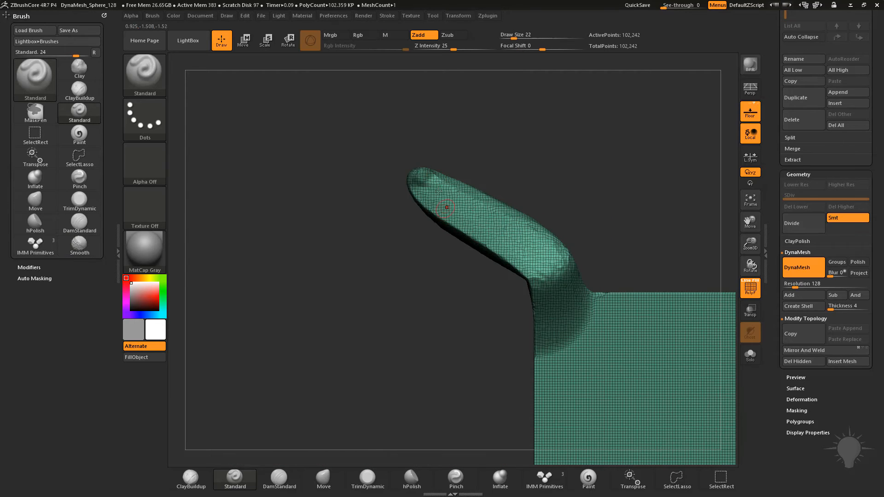
left_click_drag(602, 142, 511, 199)
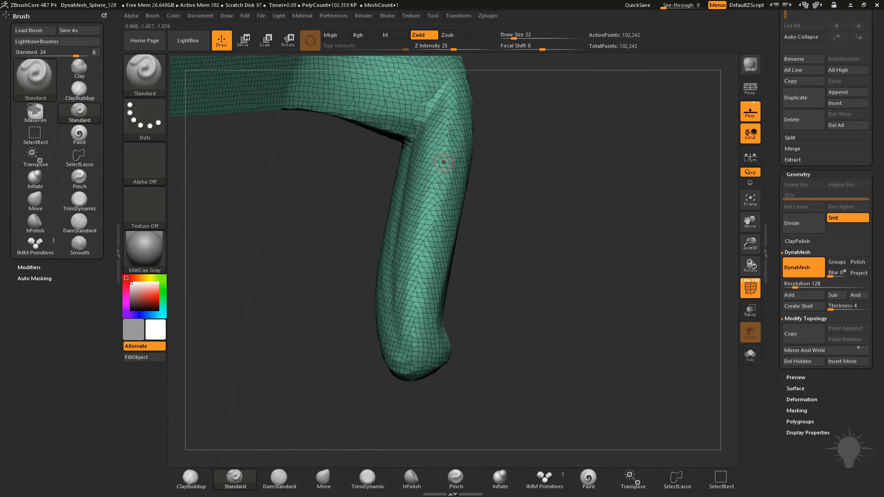
left_click_drag(594, 324, 669, 277)
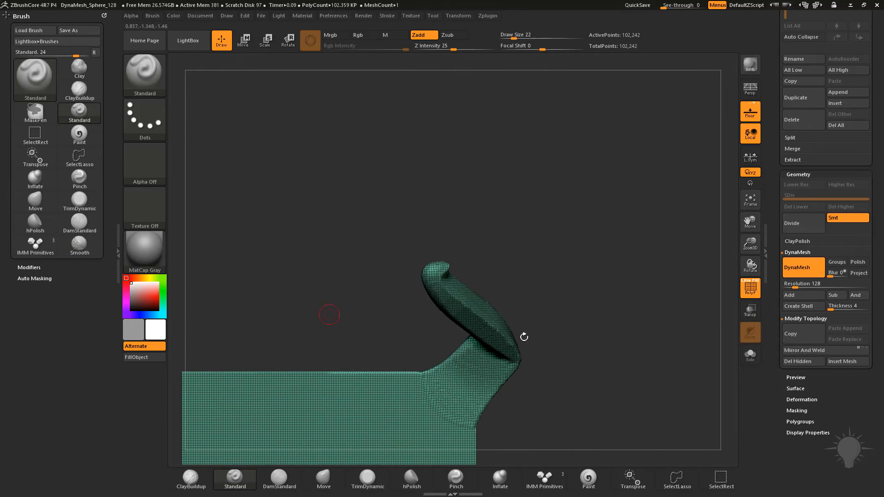
left_click_drag(467, 156, 422, 274)
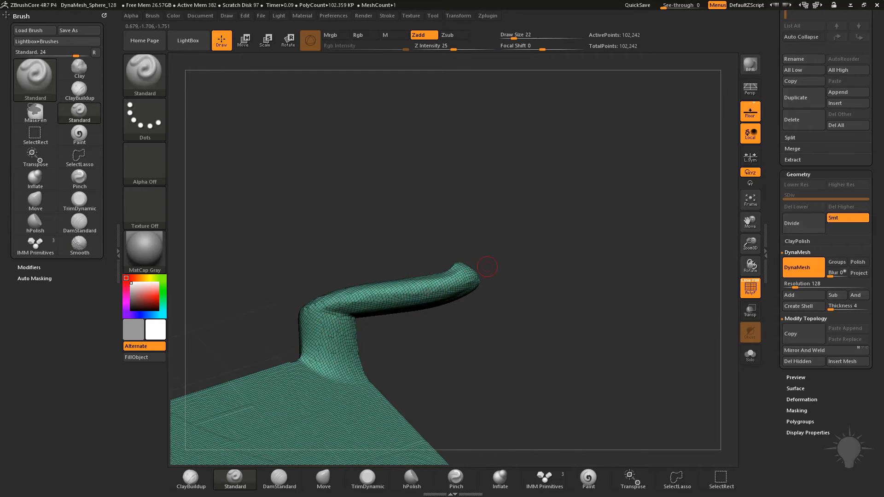
left_click_drag(597, 301, 598, 168)
Step: Undo the remesh and the corner stretching on the cube
key("ctrl+z")
key("ctrl+z")
key("s")
mouse_move(509, 232)
left_mouse_down("alt")
mouse_move(467, 183)
mouse_move(479, 203)
mouse_move(571, 208)
left_mouse_up("alt")
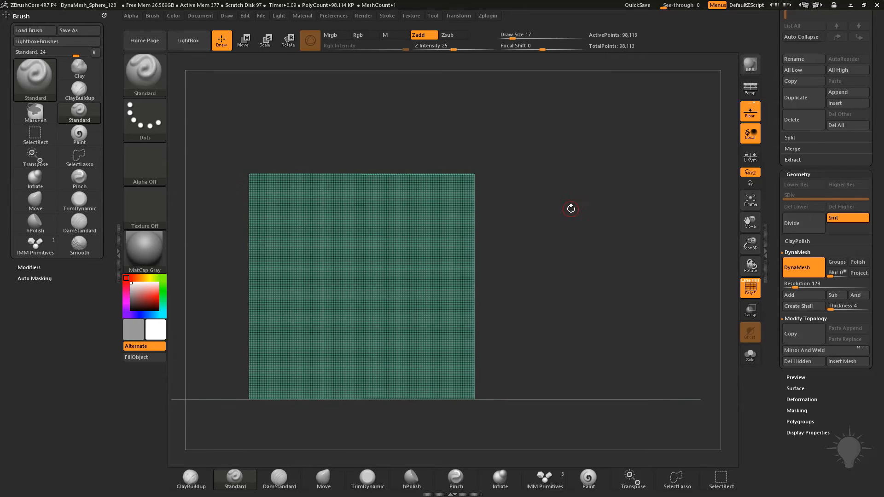
Step: Set the DynaMesh resolution to 64 and try a smoothing stroke on the cube's front face
scroll(771, 202, "down", 3)
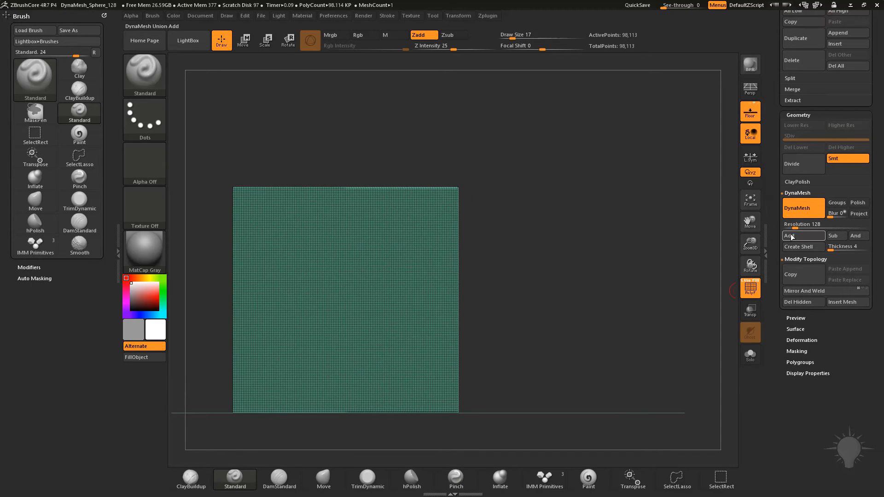
left_click(800, 226)
left_click(798, 227)
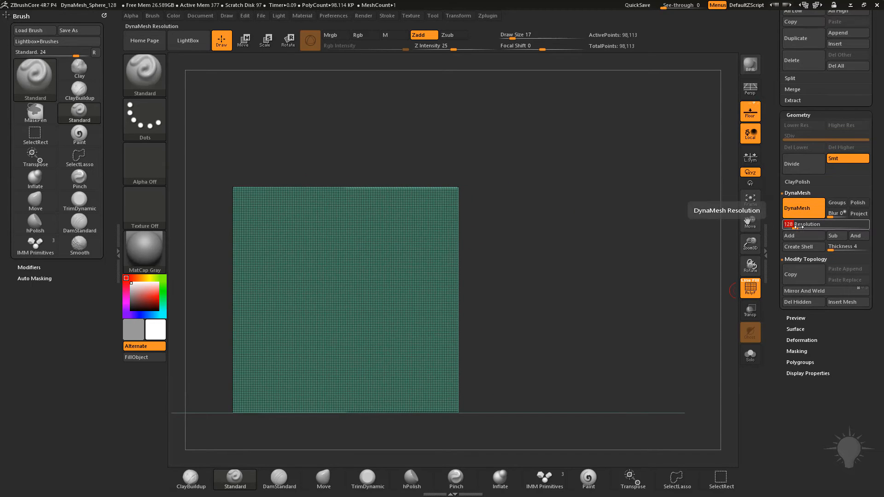
type("64")
key("Return")
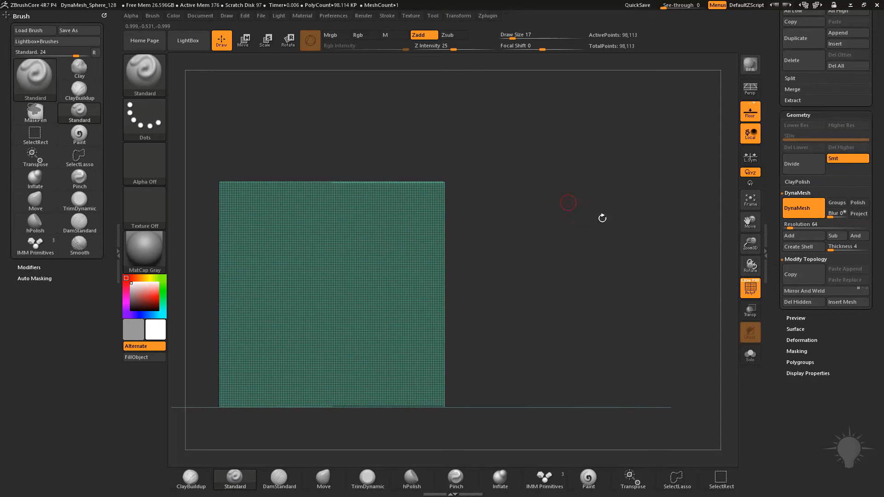
key("shift")
left_click_drag(350, 239, 364, 267, "shift")
key("ctrl+z")
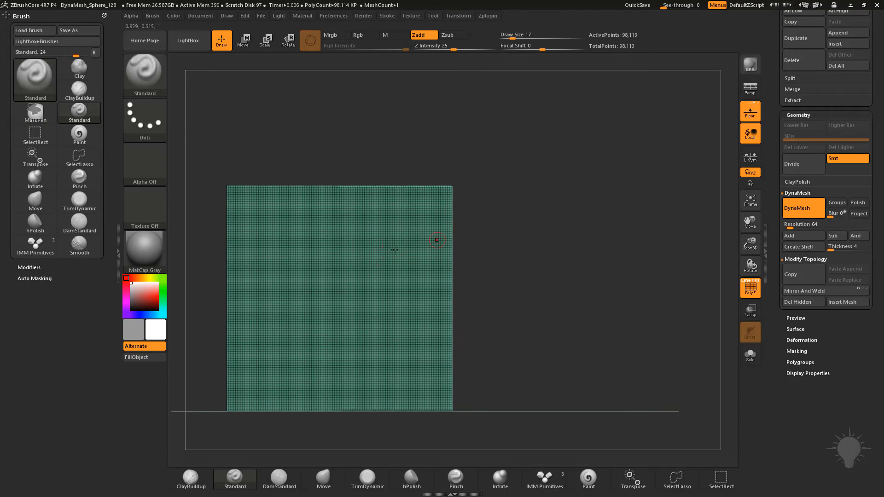
mouse_move(565, 243)
left_mouse_down("alt")
mouse_move(543, 238)
mouse_move(577, 238)
left_mouse_up("alt")
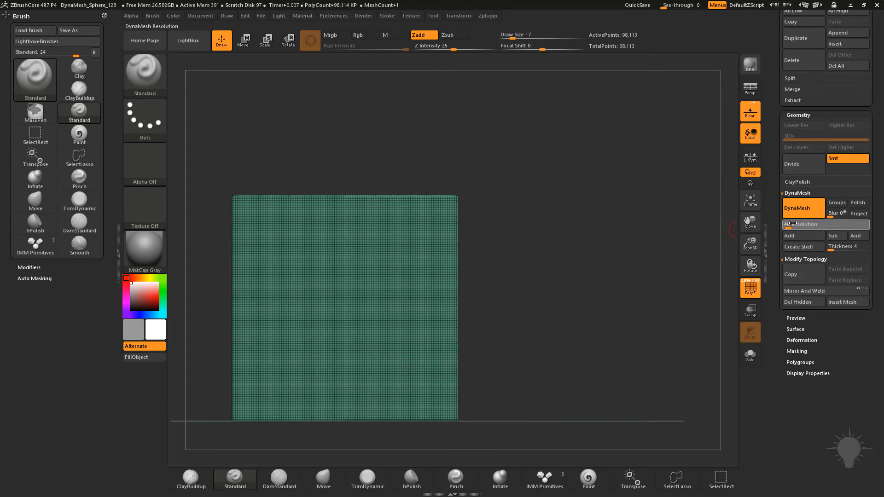
Step: Set the DynaMesh resolution to 32 and remesh the cube
left_click(791, 224)
type("40")
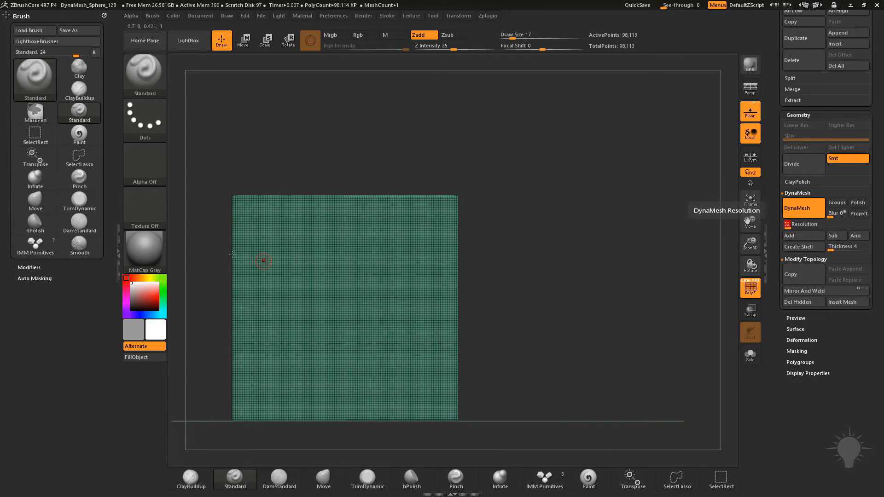
key("Return")
left_click_drag(488, 217, 605, 300, "ctrl")
Step: Raise the DynaMesh resolution to 64 and remesh the cube
left_click(785, 225)
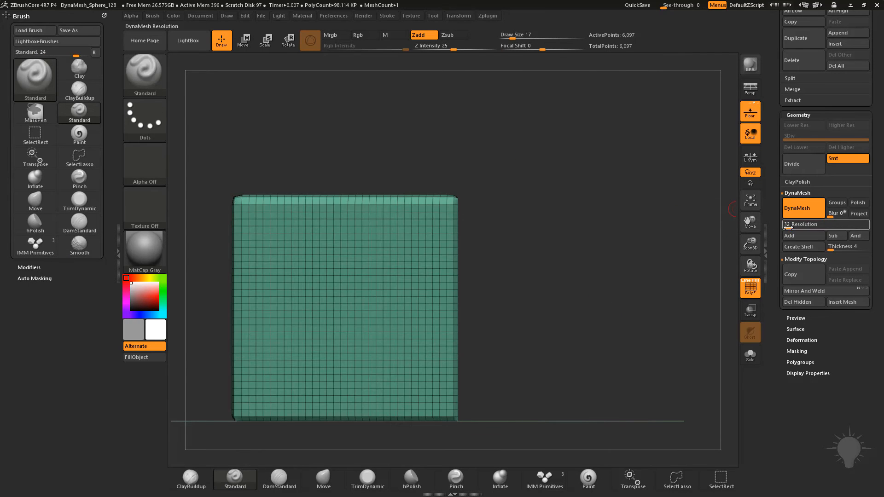
key("Return")
left_click_drag(511, 186, 576, 298, "ctrl")
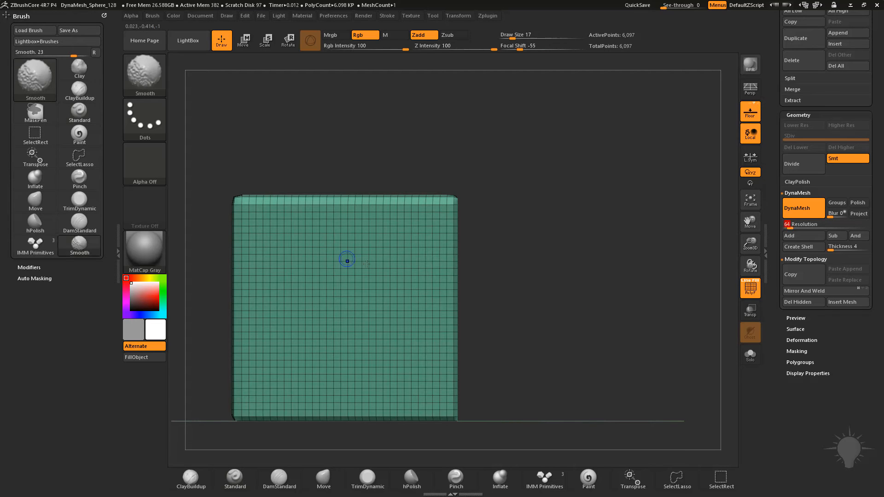
Step: Set the DynaMesh resolution to 128 and remesh the cube
left_click(788, 226)
type("128")
key("Return")
left_click_drag(574, 172, 640, 266, "ctrl")
left_click_drag(551, 205, 595, 288, "ctrl")
Step: Sculpt a short Standard brush stroke on the cube's front face and remesh
left_click_drag(377, 282, 414, 318)
mouse_move(536, 247)
left_mouse_down()
mouse_move(595, 331)
mouse_move(558, 211)
left_mouse_up()
mouse_move(566, 177)
left_mouse_down("ctrl")
mouse_move(619, 290)
mouse_move(572, 219)
left_mouse_up("ctrl")
Step: Set the DynaMesh resolution to 64, sculpt another stroke on the front face, remesh, and smooth the strokes
left_click(791, 228)
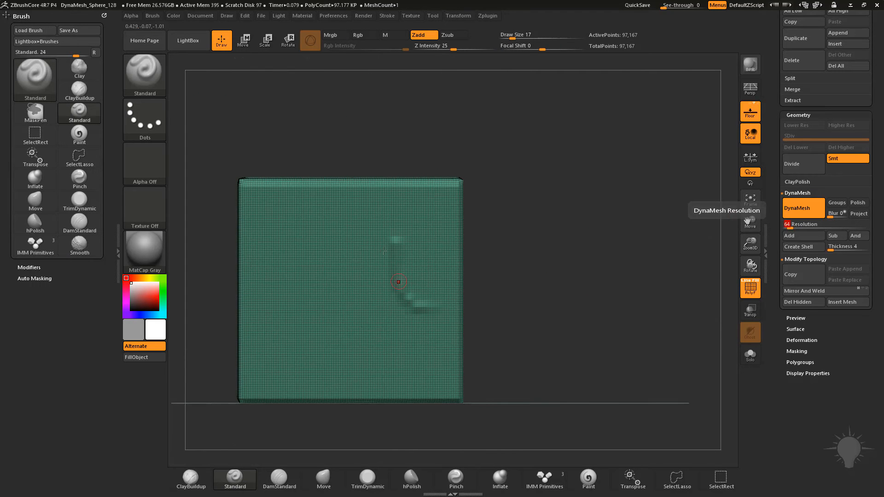
key("Return")
left_click_drag(357, 242, 376, 293)
left_click_drag(556, 186, 637, 339, "ctrl")
mouse_move(368, 276)
left_mouse_down("shift")
mouse_move(382, 240)
mouse_move(432, 303)
left_mouse_up("shift")
left_click_drag(616, 181, 605, 201, "alt")
left_click_drag(613, 315, 623, 296, "alt")
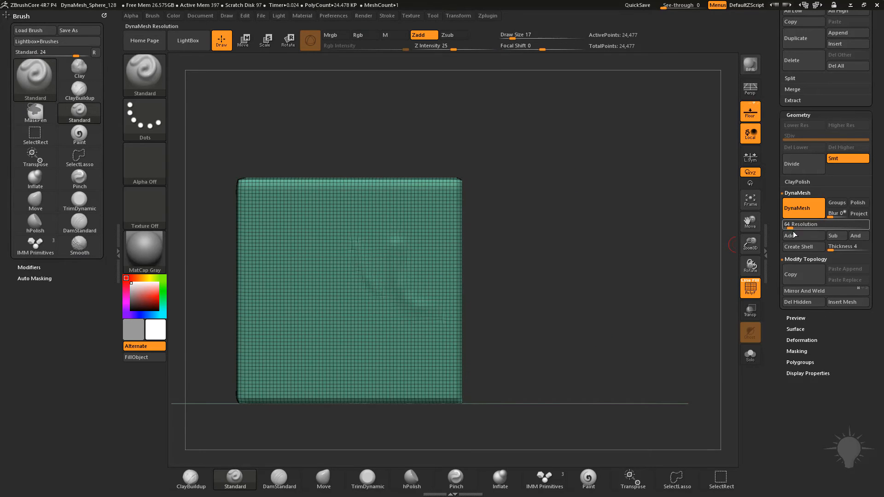
left_click_drag(554, 210, 648, 322, "ctrl")
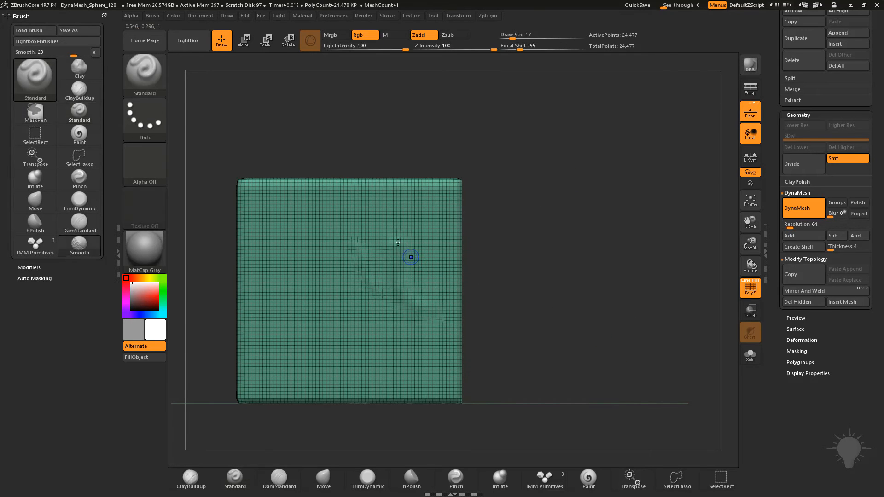
left_click_drag(606, 282, 593, 307, "alt")
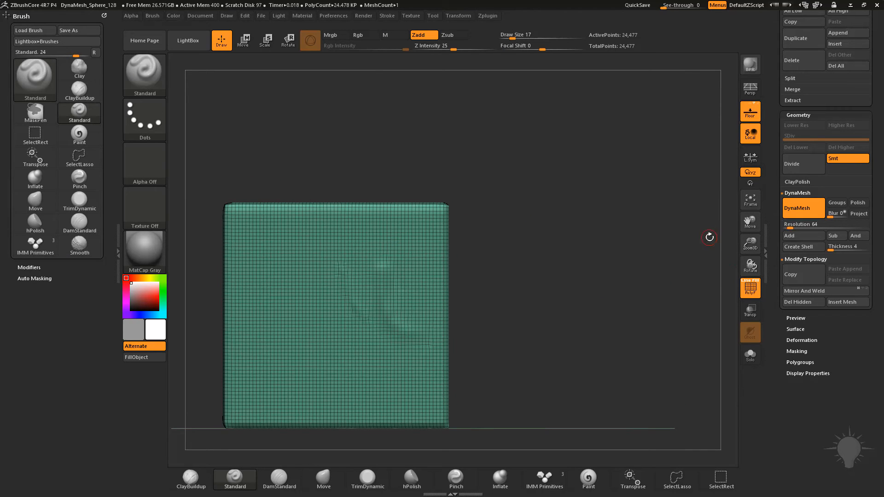
Step: Duplicate the cube subtool and move the PM3D_Cube3D copy sideways beside the original
left_click_drag(774, 137, 778, 251)
left_click(800, 361)
left_click(836, 143)
left_click_drag(584, 291, 550, 255, "alt")
key("w")
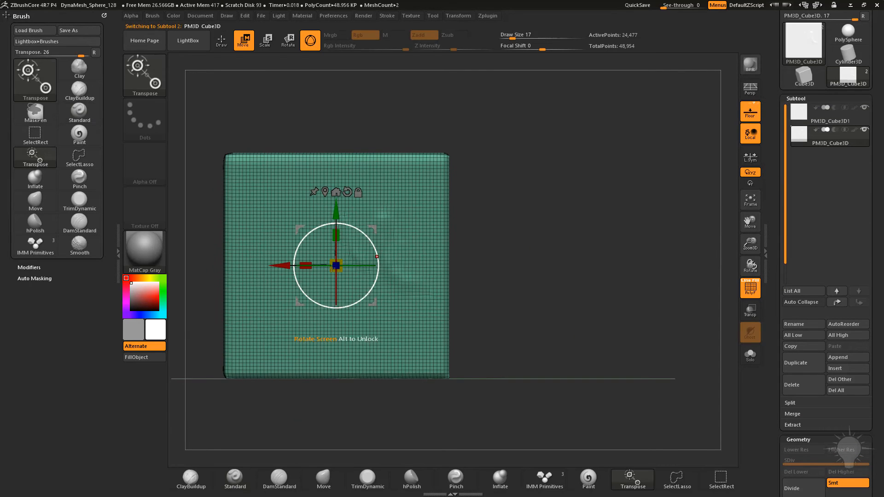
left_click_drag(273, 267, 520, 267)
Step: Scale the copied cube down to a small cube and move it close to the large one
left_click_drag(723, 247, 629, 267, "alt")
left_click_drag(631, 175, 656, 207)
mouse_move(489, 286)
left_mouse_down()
mouse_move(478, 255)
mouse_move(489, 318)
left_mouse_up()
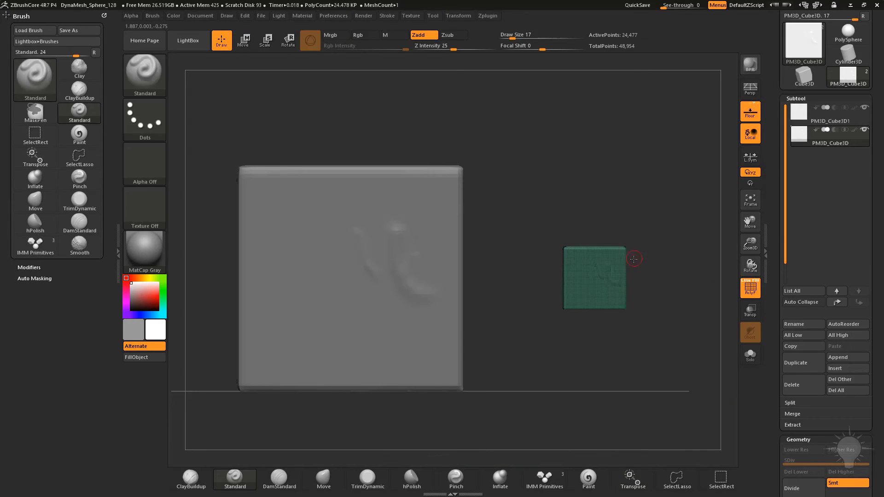
key("w")
left_click_drag(546, 277, 466, 277)
key("q")
Step: Merge the PM3D_Cube3D1 subtool down with the small cube into a single subtool
left_click(828, 113)
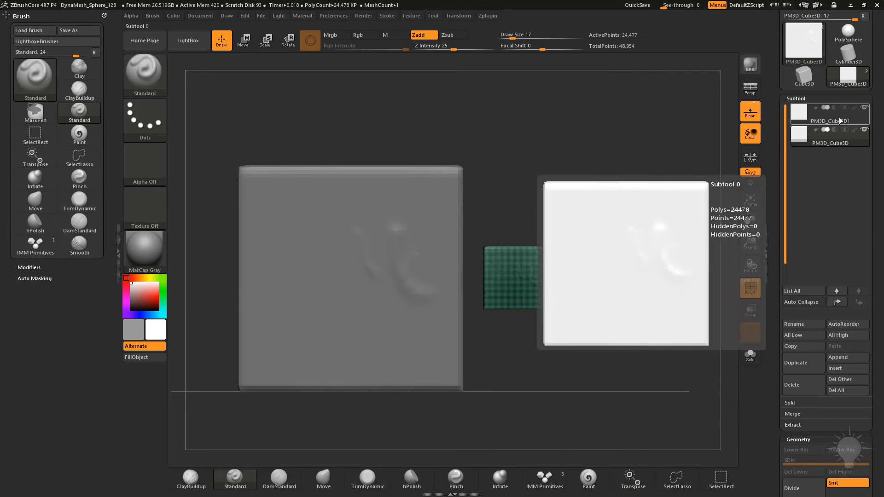
left_click(792, 414)
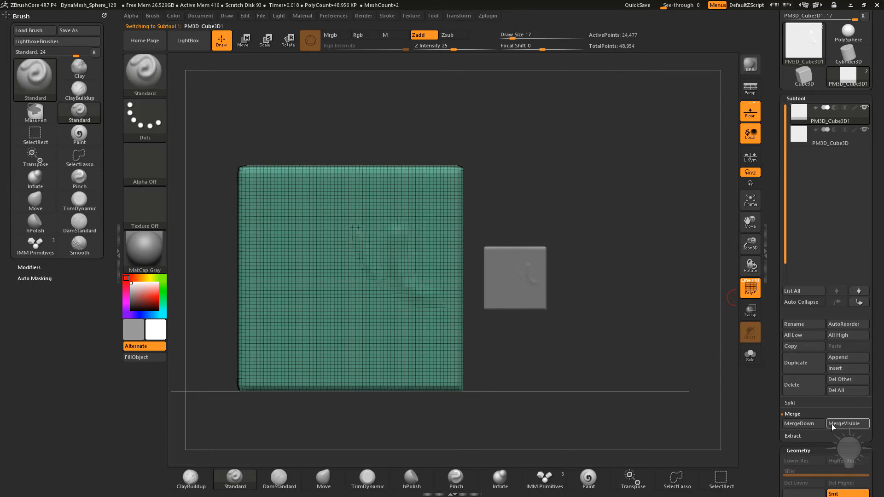
left_click(816, 424)
left_click(654, 442)
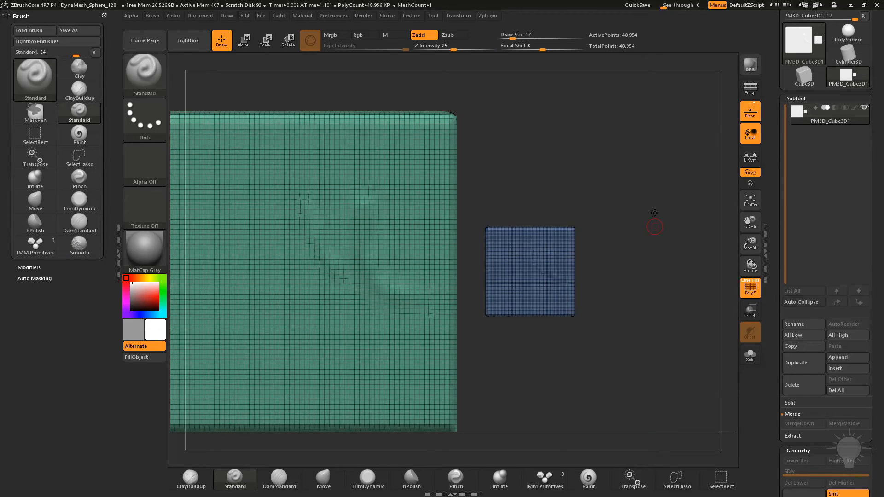
Step: Try Standard brush strokes at draw size 44 on the small and large cubes
left_click_drag(654, 215, 650, 326)
left_click_drag(667, 170, 667, 220, "alt")
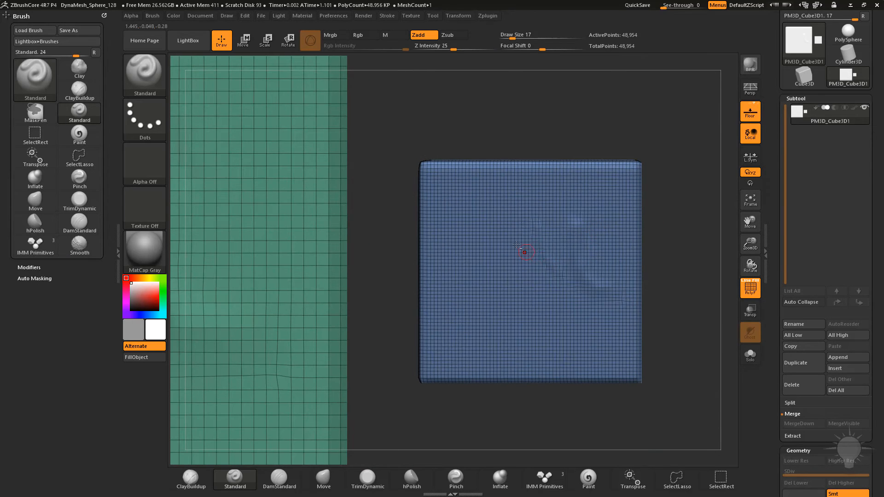
key("s")
mouse_move(522, 242)
left_mouse_down()
mouse_move(488, 304)
mouse_move(563, 213)
mouse_move(482, 295)
left_mouse_up()
key("ctrl+z")
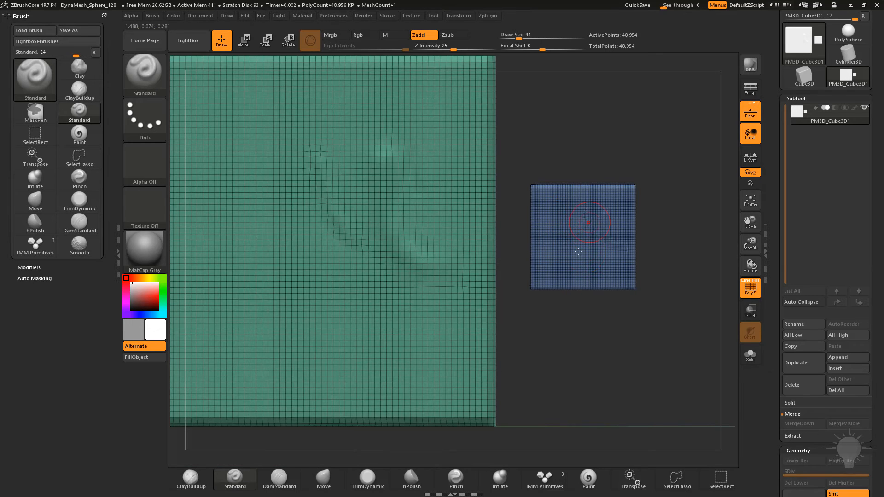
left_click_drag(421, 121, 323, 267)
key("ctrl+z")
Step: Turn off the polyframe display and sculpt a recessed smiley face on the small cube at draw size 27
key("s")
left_click_drag(573, 220, 563, 220)
left_click(751, 289)
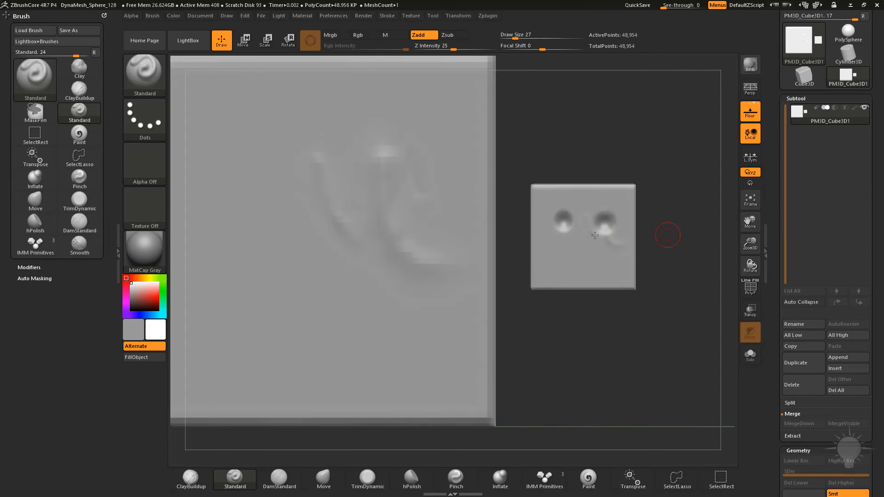
mouse_move(561, 251)
left_mouse_down("alt")
mouse_move(612, 251)
mouse_move(564, 255)
left_mouse_up("alt")
mouse_move(688, 207)
left_mouse_down("alt")
mouse_move(679, 183)
mouse_move(691, 192)
left_mouse_up("alt")
Step: Carve two recessed eyes and a curved mouth into the large cube's front face at draw size 65
left_click_drag(602, 123, 658, 138, "alt")
key("s")
left_click_drag(392, 224, 400, 217)
mouse_move(491, 213)
left_mouse_down("alt")
mouse_move(502, 217)
mouse_move(493, 222)
left_mouse_up("alt")
mouse_move(393, 291)
left_mouse_down("alt")
mouse_move(491, 309)
mouse_move(514, 282)
left_mouse_up("alt")
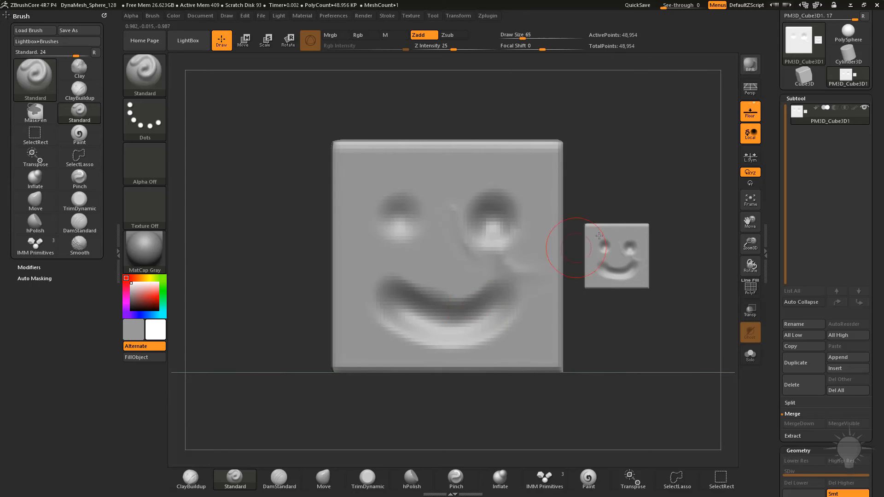
Step: Undo the face sculpting on both cubes and redo the subtool merge so both cubes are in one subtool
key("ctrl+z")
key("ctrl+z")
key("ctrl+z")
mouse_move(654, 192)
left_mouse_down("alt")
mouse_move(456, 248)
mouse_move(509, 271)
left_mouse_up("alt")
left_click_drag(692, 244, 636, 238, "alt")
key("ctrl+z")
key("ctrl+z")
key("ctrl+z")
key("ctrl+z")
key("ctrl+z")
key("ctrl+z")
key("ctrl+z")
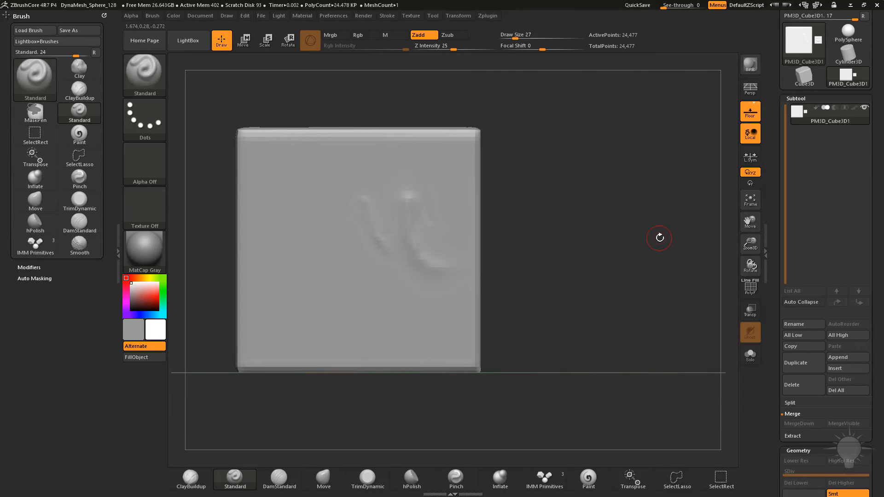
left_click(245, 16)
left_click(310, 63)
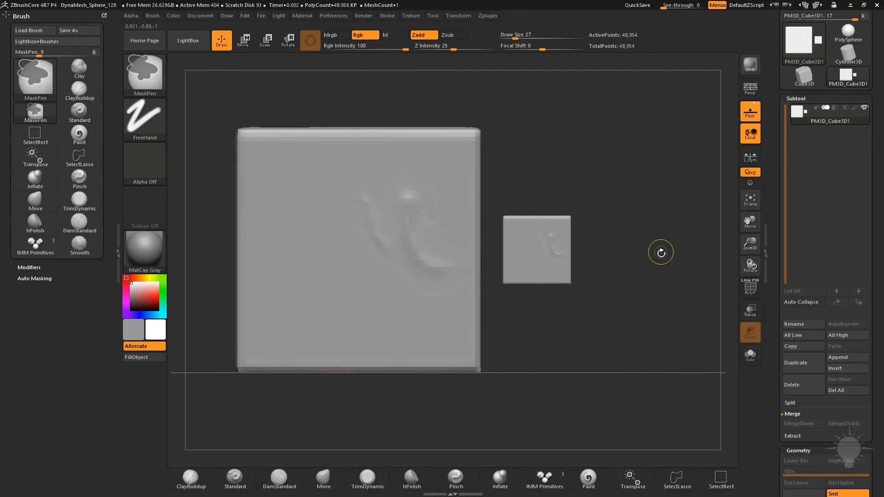
Step: Show the polyframe on the merged cubes and update DynaMesh so both share one mesh resolution
key("ctrl+z")
left_click(750, 287)
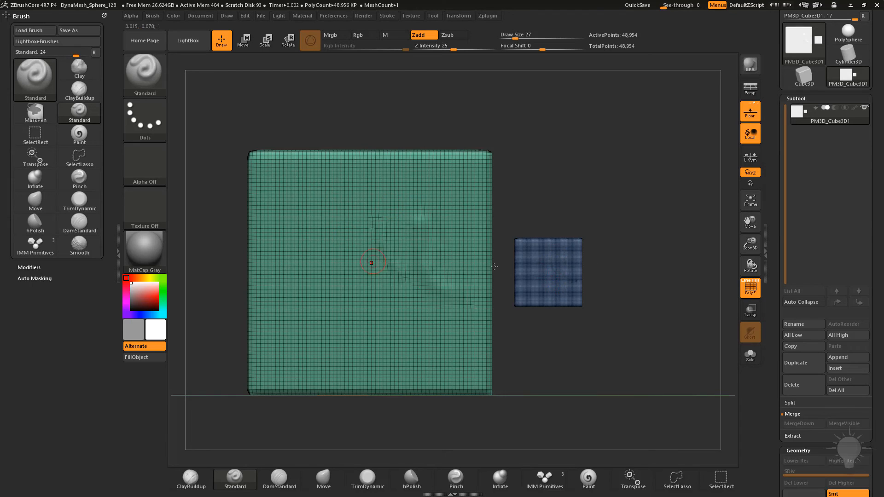
left_click_drag(623, 264, 614, 249, "alt")
left_click_drag(566, 263, 612, 250)
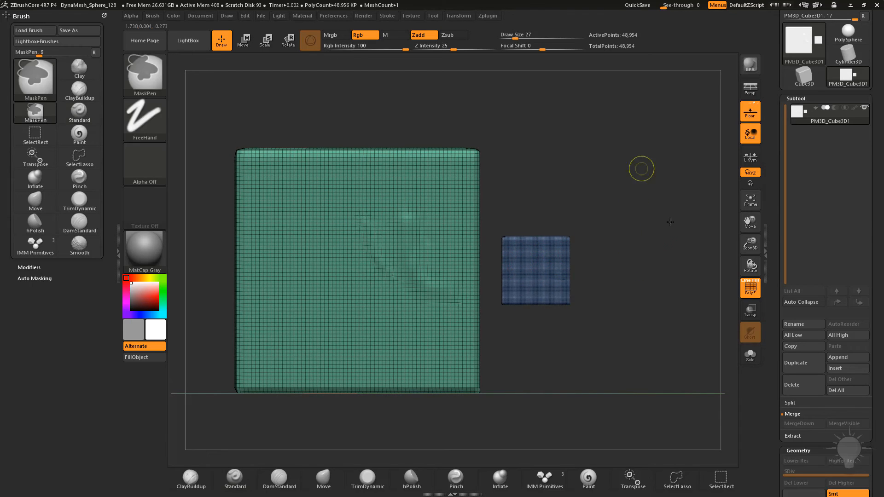
left_click_drag(645, 203, 711, 302, "ctrl")
scroll(799, 283, "down", 10)
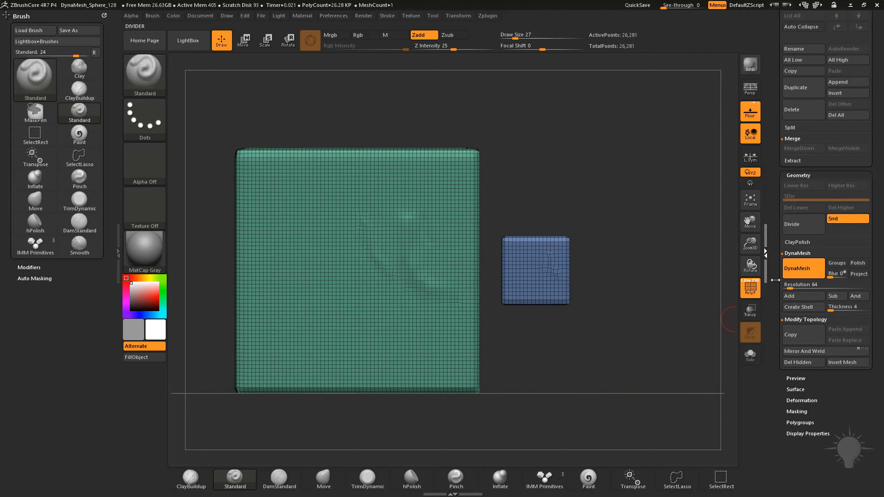
Step: Try isolating the small cube with an inverted mask, transforming it and updating DynaMesh, and undo the attempt
left_click(775, 267)
left_click(880, 227)
right_click_drag(700, 217, 554, 367, "ctrl")
key("w")
left_click_drag(703, 131, 501, 378, "ctrl")
left_click(531, 390, "ctrl")
key("y")
mouse_move(609, 244)
left_mouse_down()
mouse_move(702, 246)
mouse_move(589, 248)
mouse_move(608, 250)
left_mouse_up()
key("q")
left_click_drag(669, 195, 608, 186, "alt")
left_click_drag(483, 312, 622, 295)
left_click_drag(625, 192, 674, 314, "ctrl")
key("ctrl+z")
Step: Hide the polyframe and carve two eyes and a curved mouth into both cubes with the Standard brush
left_click_drag(637, 209, 647, 224, "alt")
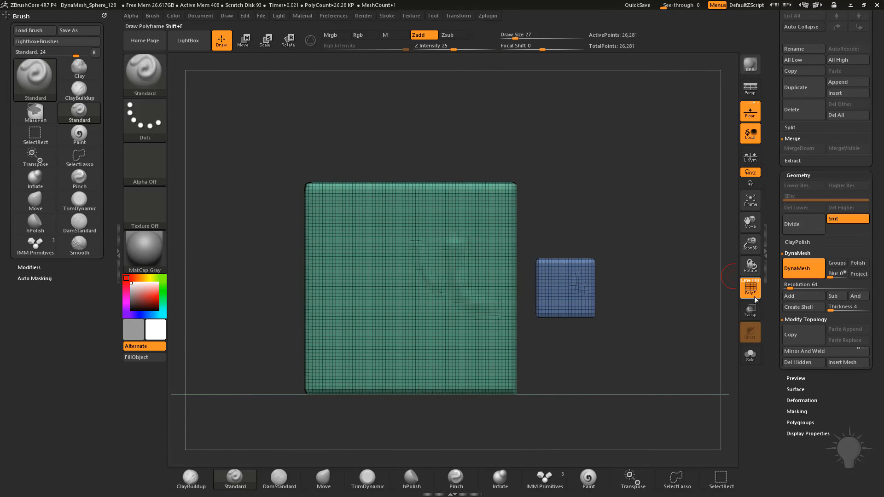
left_click(752, 288)
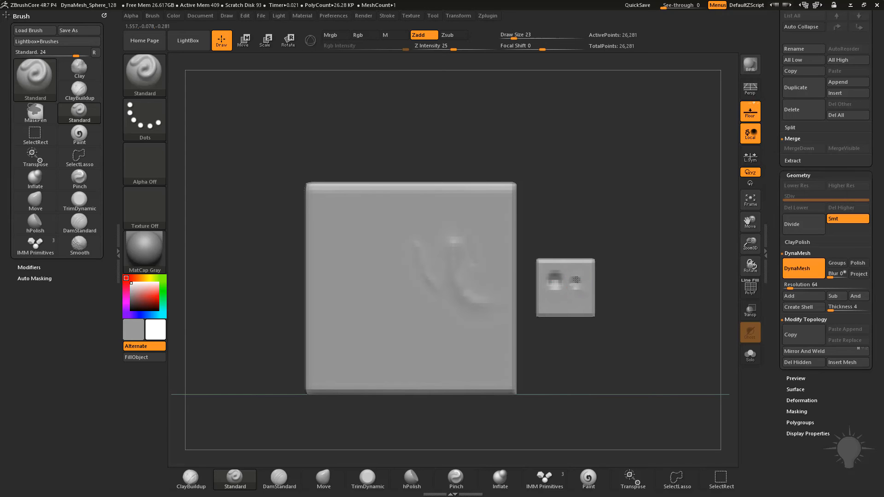
key("s")
mouse_move(374, 264)
left_mouse_down()
mouse_move(365, 264)
mouse_move(378, 264)
mouse_move(370, 253)
left_mouse_up()
left_click_drag(440, 254, 441, 251, "alt")
mouse_move(367, 314)
left_mouse_down("alt")
mouse_move(439, 309)
mouse_move(427, 317)
mouse_move(426, 306)
left_mouse_up("alt")
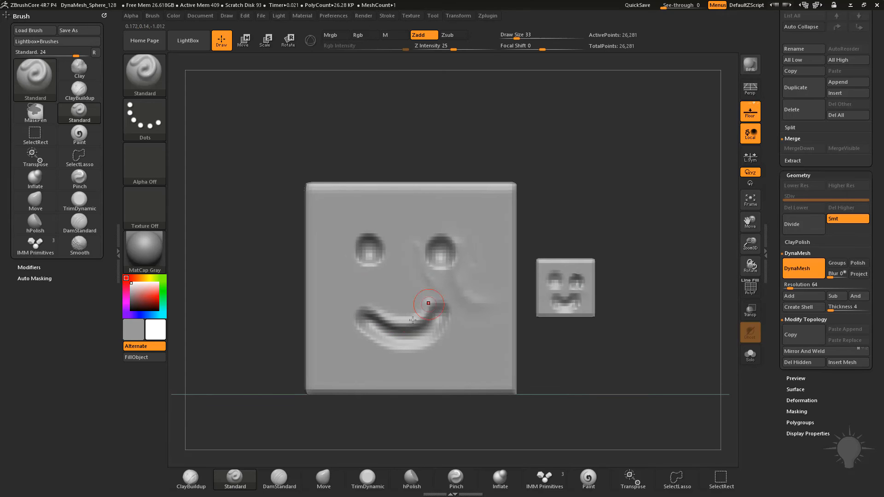
Step: Build up a nose and cheeks on the large cube's face and raised features on the small one with the Clay brush
key("b")
key("c")
key("l")
mouse_move(370, 295)
left_mouse_down()
mouse_move(345, 290)
mouse_move(348, 282)
left_mouse_up()
key("s")
mouse_move(440, 289)
left_mouse_down()
mouse_move(442, 282)
mouse_move(400, 291)
left_mouse_up()
key("s")
left_click_drag(583, 289, 569, 289)
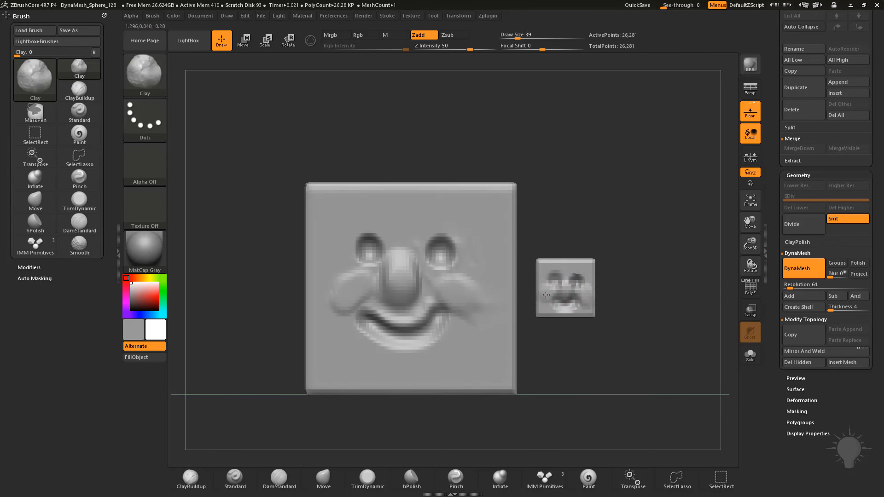
Step: Show the polyframe and compare the polygon density of the two sculpted faces up close
left_click_drag(648, 265, 599, 286, "alt")
left_click(750, 290)
mouse_move(690, 299)
left_mouse_down("alt")
mouse_move(685, 367)
mouse_move(673, 322)
left_mouse_up("alt")
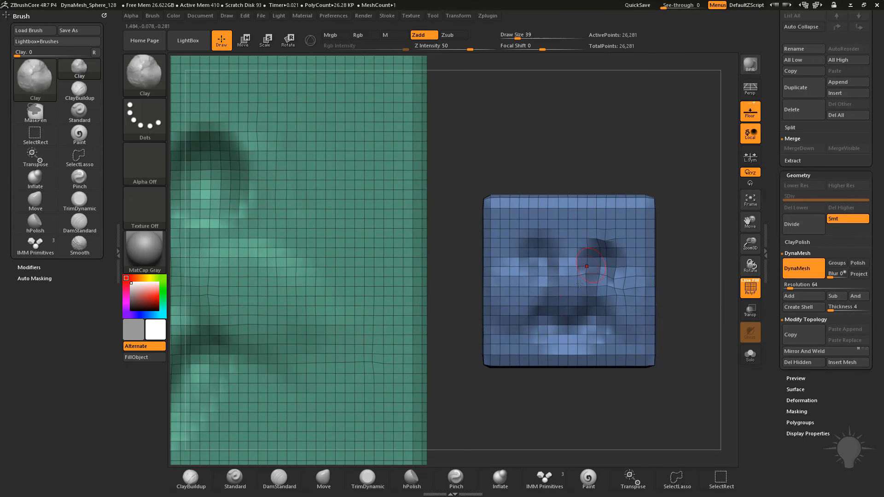
left_click_drag(677, 243, 638, 210, "alt")
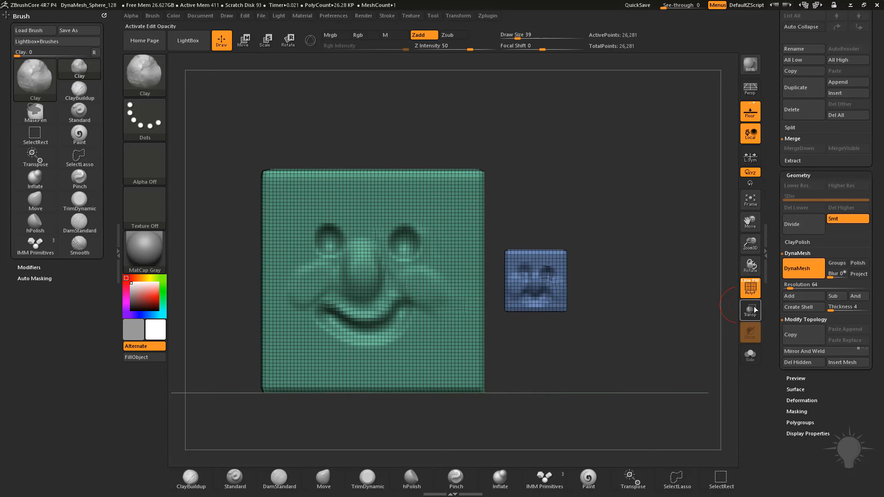
left_click_drag(770, 318, 770, 275)
left_click(801, 357)
left_click_drag(774, 389, 778, 286)
left_click(824, 332)
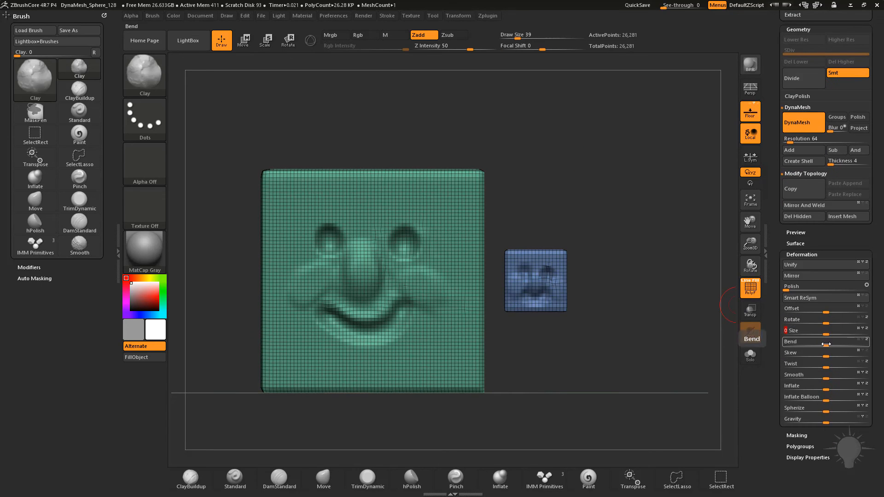
left_click_drag(663, 214, 657, 242, "alt")
left_click_drag(781, 235, 772, 288)
left_click_drag(580, 279, 635, 234, "alt")
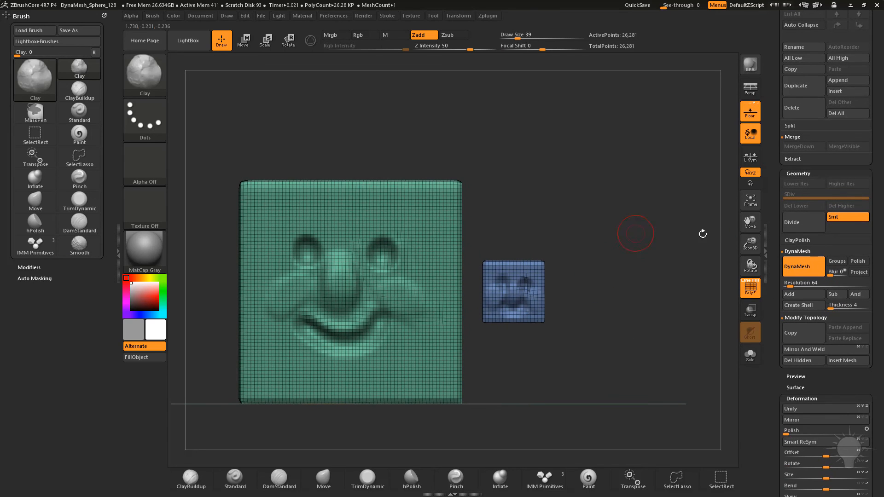
Step: Mask the small cube and split the masked points into a separate subtool
left_click(792, 125)
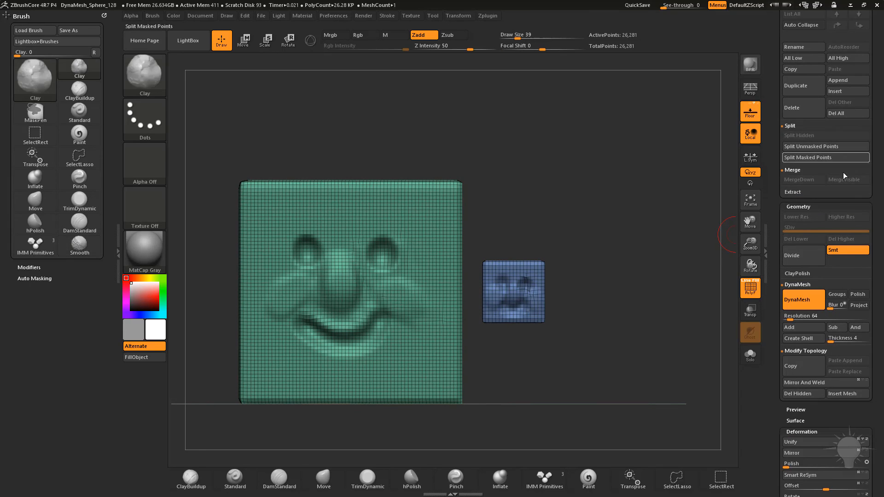
key("ctrl")
left_click_drag(614, 180, 470, 369, "ctrl+shift")
left_click(804, 137)
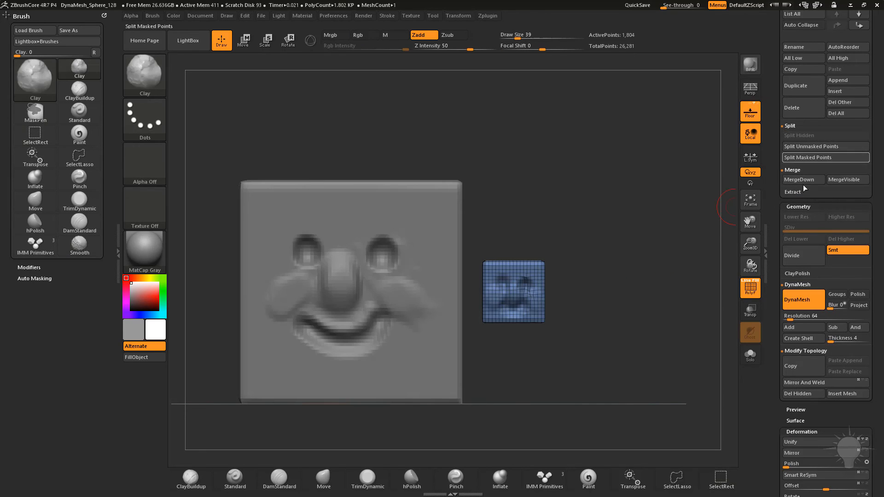
Step: Set the small cube's DynaMesh resolution to 128 and remesh it
left_click_drag(767, 267, 766, 170)
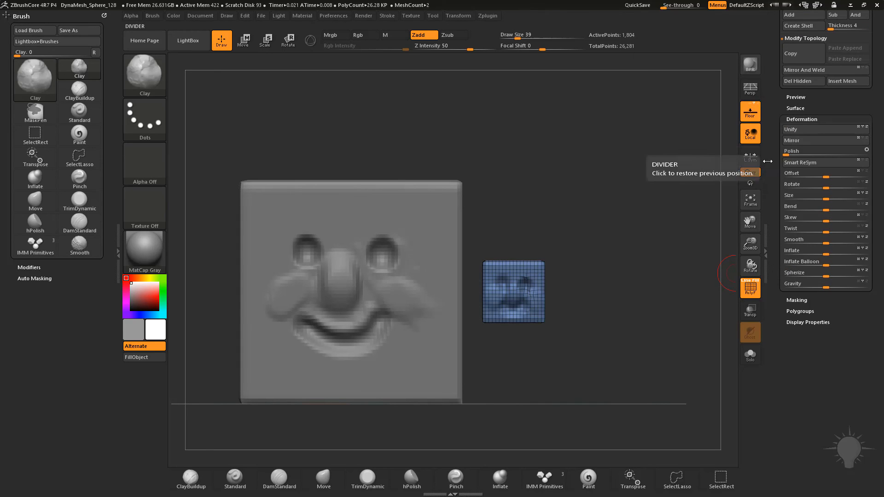
scroll(788, 184, "up", 5)
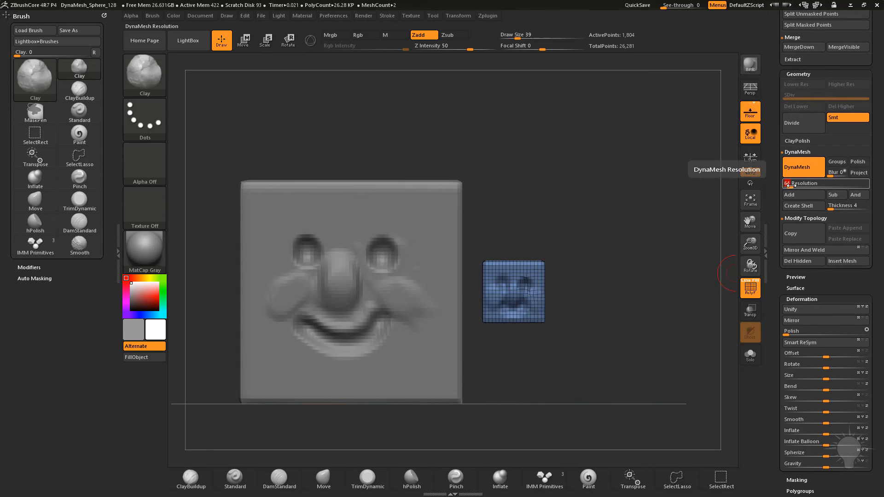
left_click_drag(588, 213, 643, 299, "ctrl")
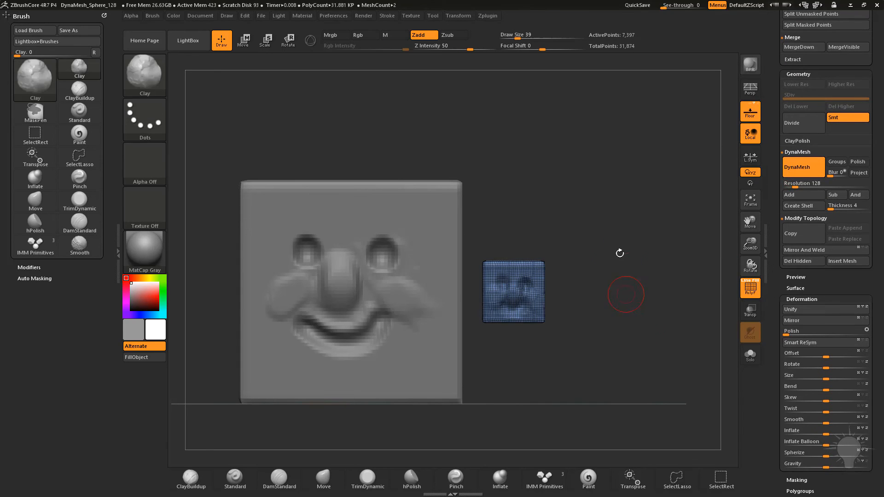
Step: Hide the polyframe, smooth the small cube's face and resculpt its eyes, mouth and cheeks with the Standard and Clay brushes
mouse_move(617, 245)
left_mouse_down("alt")
mouse_move(647, 234)
mouse_move(653, 257)
left_mouse_up("alt")
left_click(752, 289)
key("2")
mouse_move(545, 275)
left_mouse_down("shift")
mouse_move(546, 264)
mouse_move(534, 276)
mouse_move(547, 294)
left_mouse_up("shift")
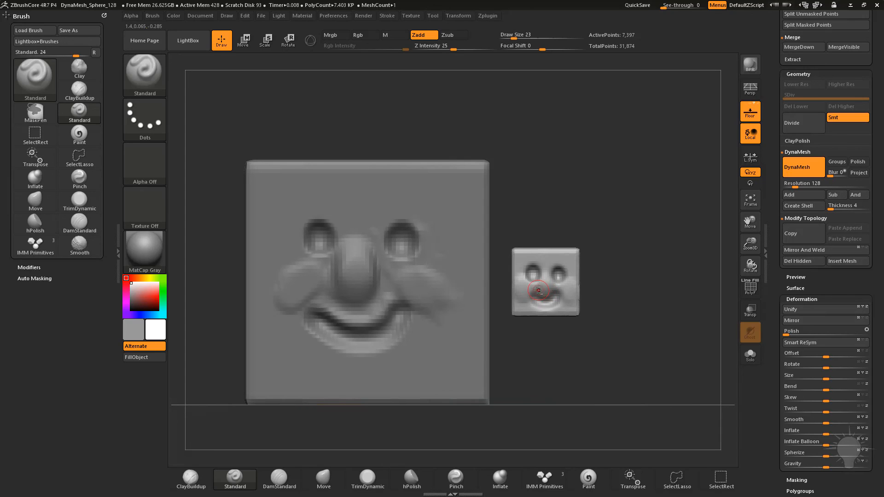
key("1")
key("bracketright")
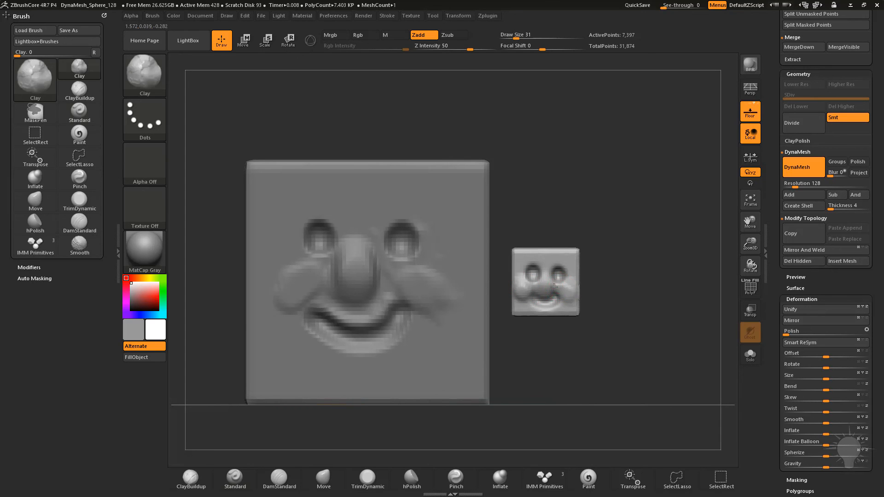
Step: Select the large cube and enlarge its nose and cheeks with the Clay brush at draw size 77
left_click_drag(636, 246, 559, 230, "alt")
left_click(329, 271, "alt")
key("bracketright")
mouse_move(385, 280)
left_mouse_down()
mouse_move(380, 270)
mouse_move(377, 298)
mouse_move(419, 281)
mouse_move(407, 296)
left_mouse_up()
key("s")
left_click_drag(331, 300, 345, 280)
left_click_drag(345, 279, 314, 318)
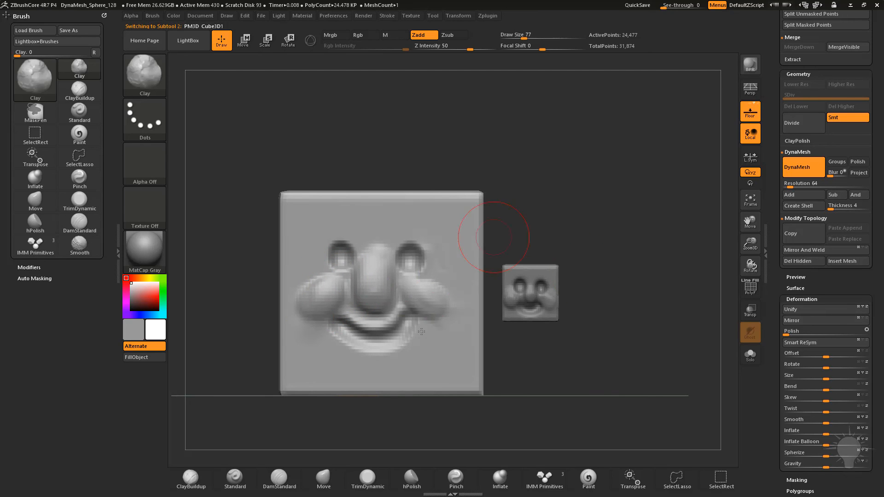
Step: Select the small cube and refine its face with the Standard brush at draw size 27
left_click_drag(654, 260, 631, 239, "alt")
key("b")
key("s")
key("t")
key("s")
left_click_drag(526, 272, 519, 271)
left_click(518, 269, "alt")
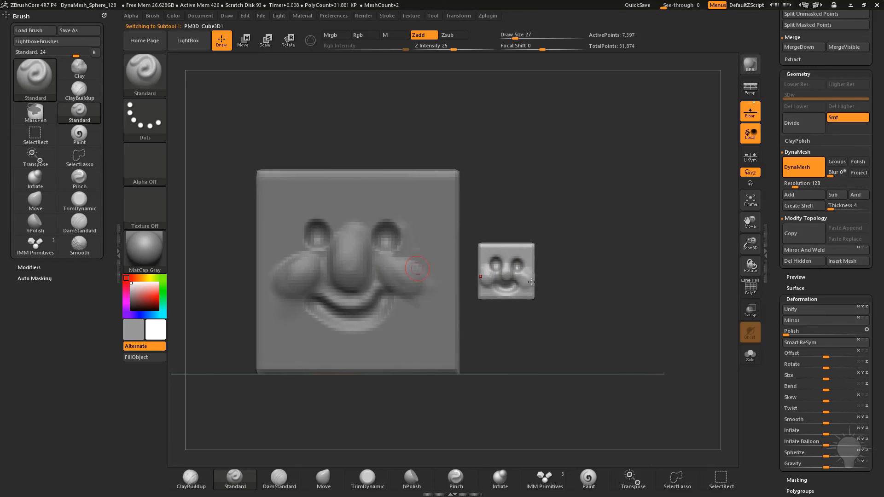
Step: Show the small cube's polyframe, inspect its mesh from an angle and return to the front view
left_click_drag(567, 239, 599, 221)
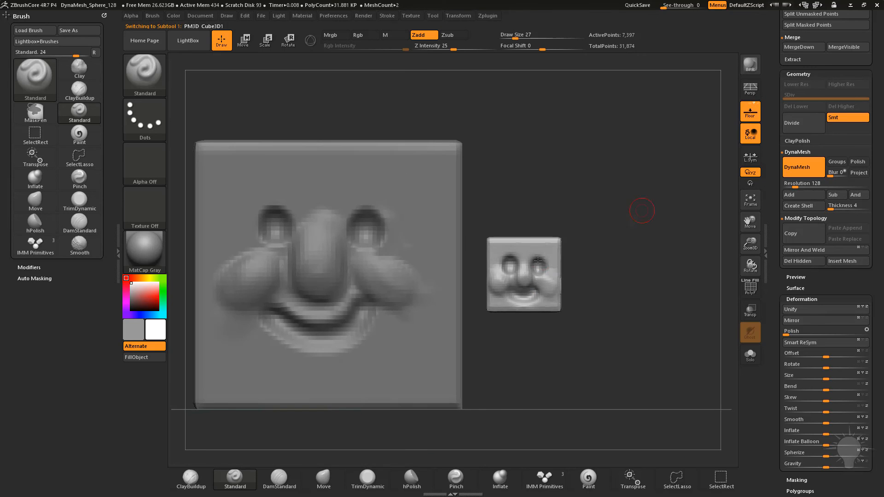
right_click_drag(543, 276, 524, 277)
left_click(749, 288)
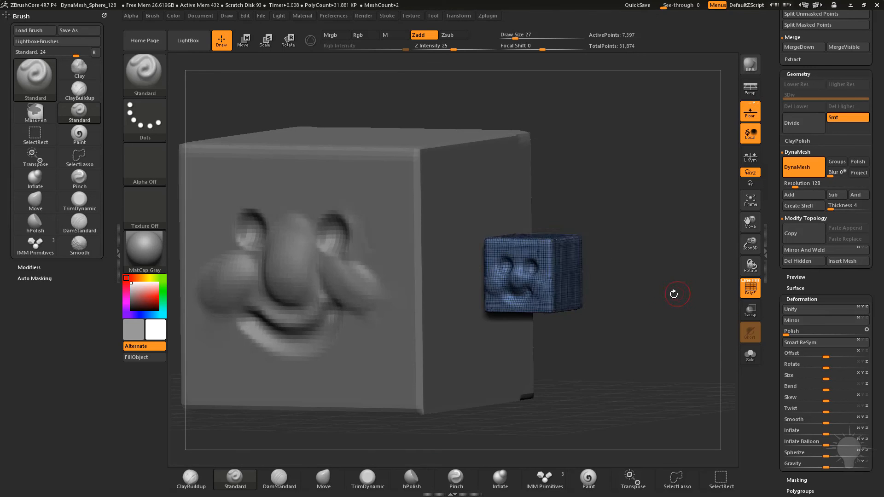
left_click_drag(674, 293, 717, 287, "shift")
Step: Merge the small cube's subtool down into the large cube's subtool
scroll(792, 298, "up", 10)
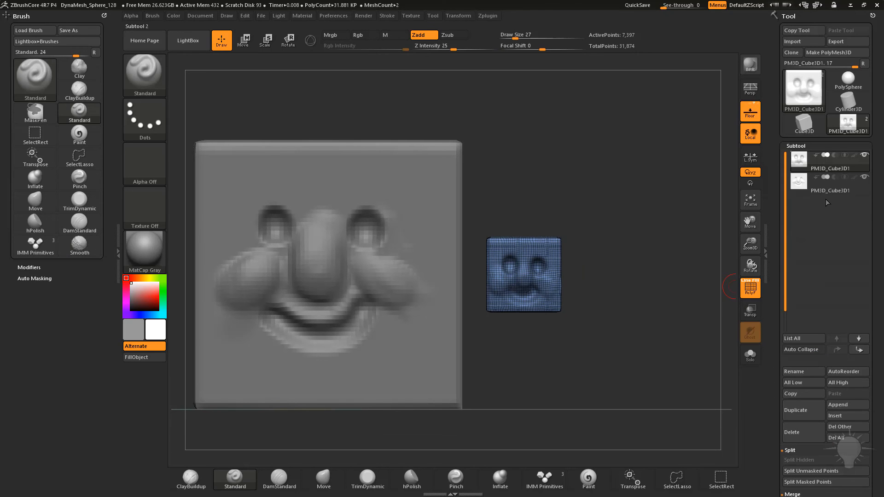
left_click(792, 493)
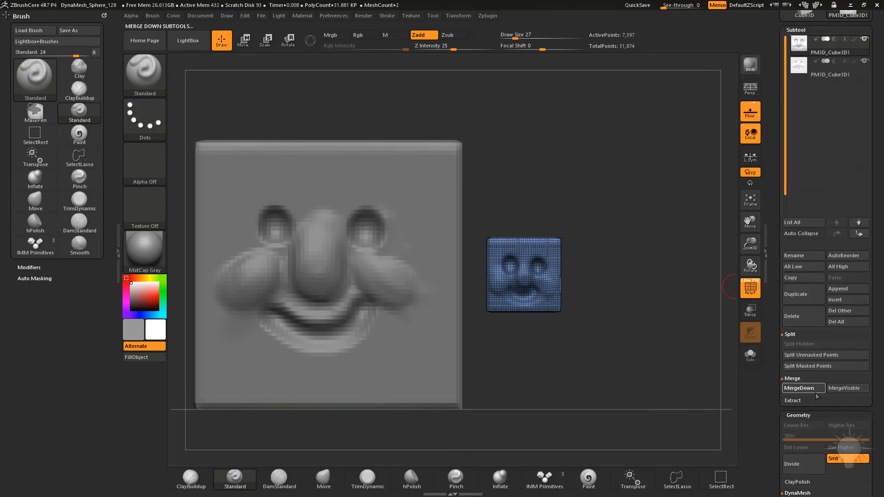
left_click(799, 388)
Step: Mask the large cube, move the small cube up against its side and return to Draw mode
right_click_drag(628, 229, 638, 295, "ctrl")
key("w")
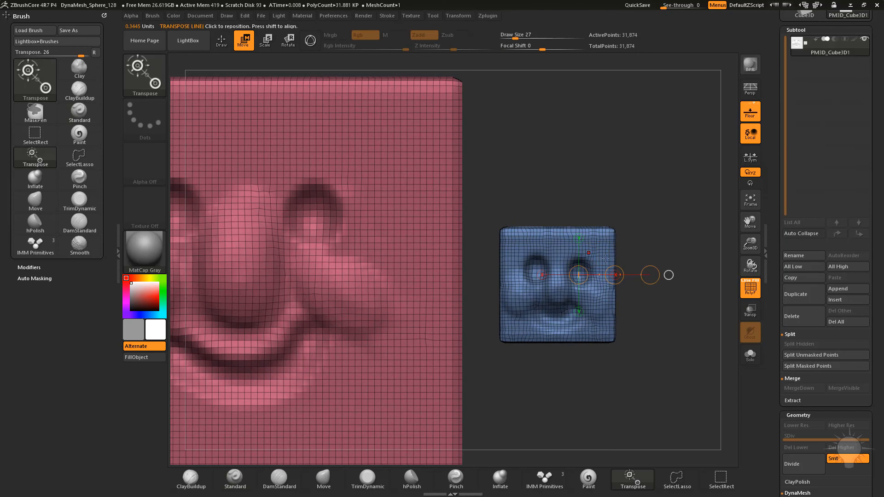
left_click_drag(653, 169, 492, 370, "ctrl")
left_click(681, 193, "ctrl")
left_click_drag(614, 275, 562, 277)
key("q")
left_click(643, 223, "ctrl")
Step: Compare the polygon sizes of the two adjoining cubes up close and from a distance
mouse_move(642, 222)
left_mouse_down("alt")
mouse_move(667, 218)
mouse_move(654, 276)
left_mouse_up("alt")
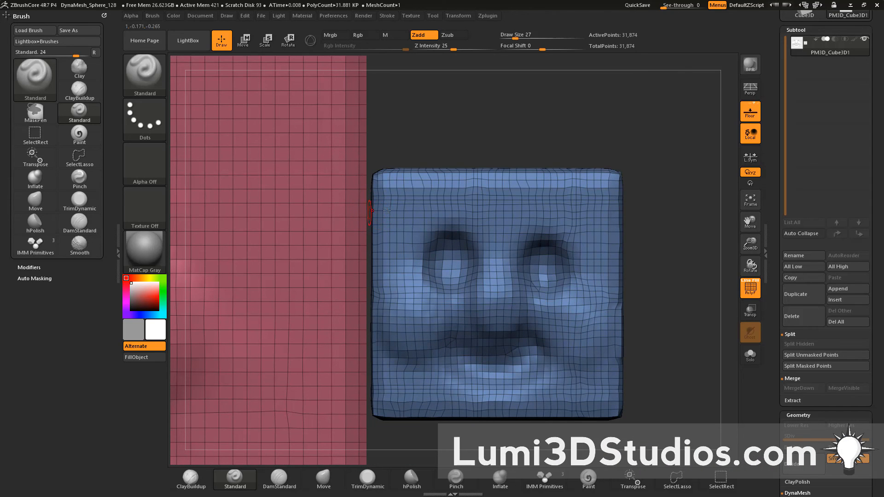
left_click_drag(678, 211, 595, 171, "alt")
left_click_drag(675, 233, 665, 208, "alt")
left_click_drag(666, 208, 671, 232, "alt")
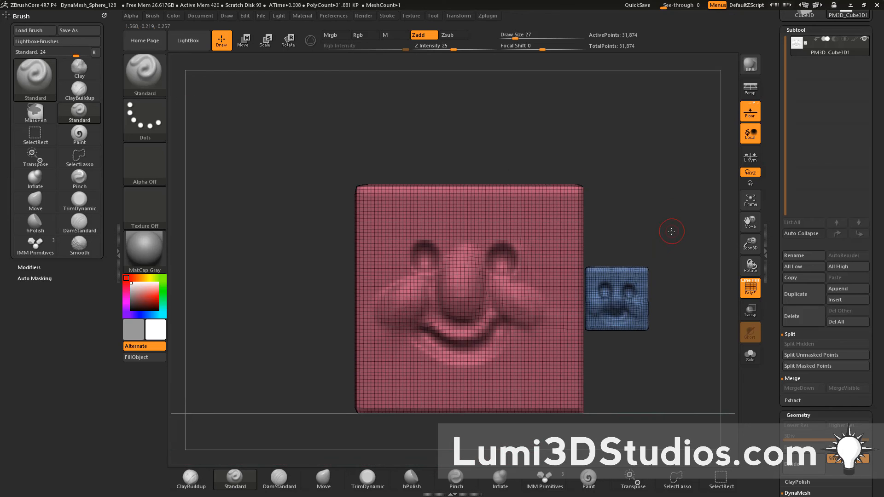